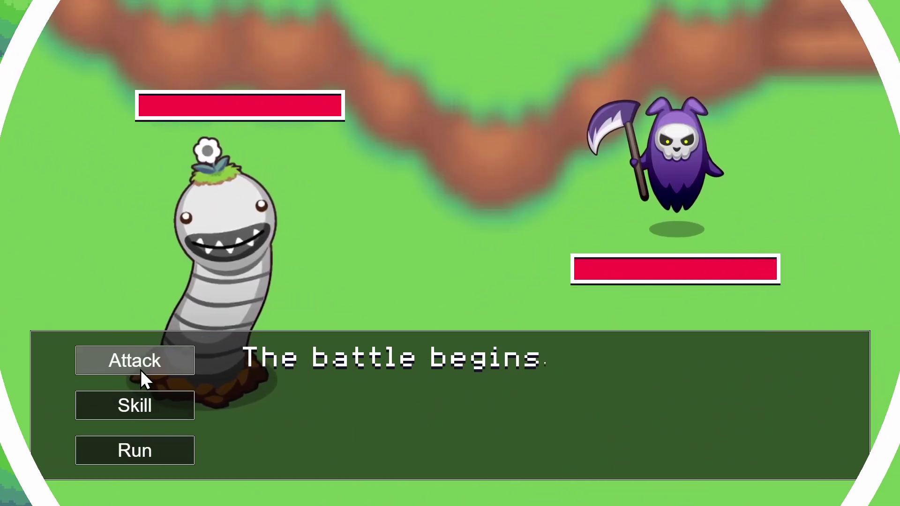
Attack the enemy in the battle preview of the finished demo
left_click(140, 370)
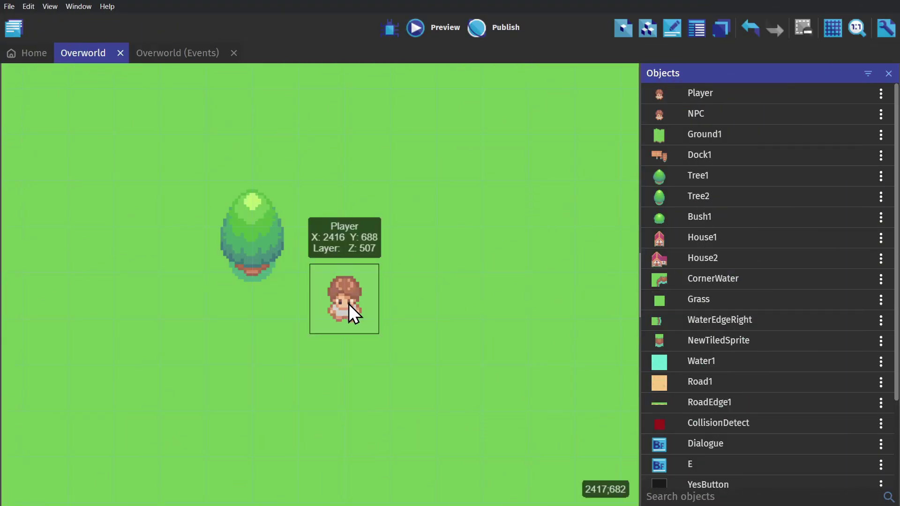
Open the Player object's properties and scroll through its directional walking animations
double_click(349, 304)
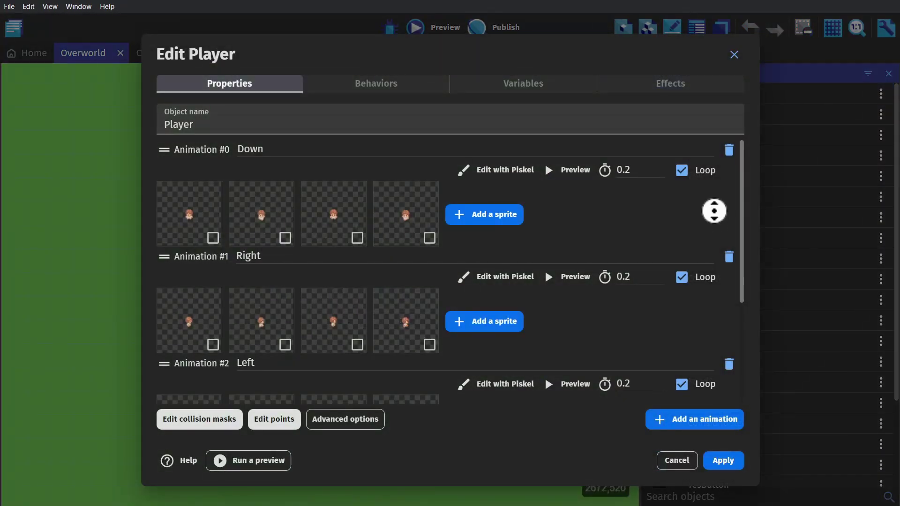
scroll(714, 220, "down", 3)
scroll(715, 232, "down", 2)
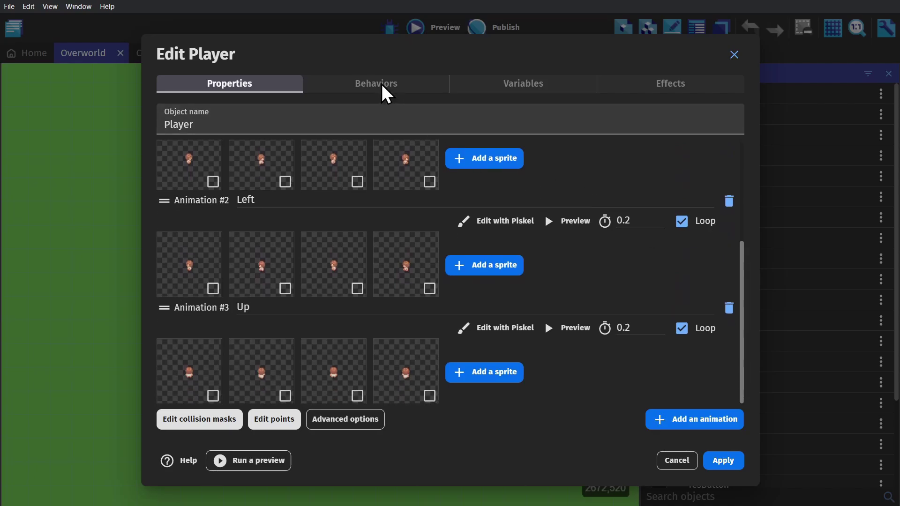
Review the Player's behaviors and scroll through the TopDownMovement settings without adding anything
left_click(382, 83)
left_click(680, 419)
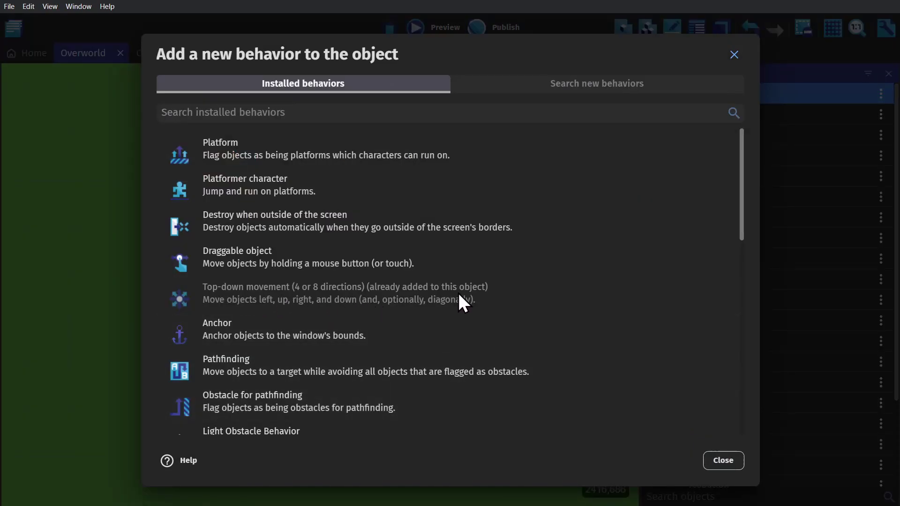
left_click(720, 461)
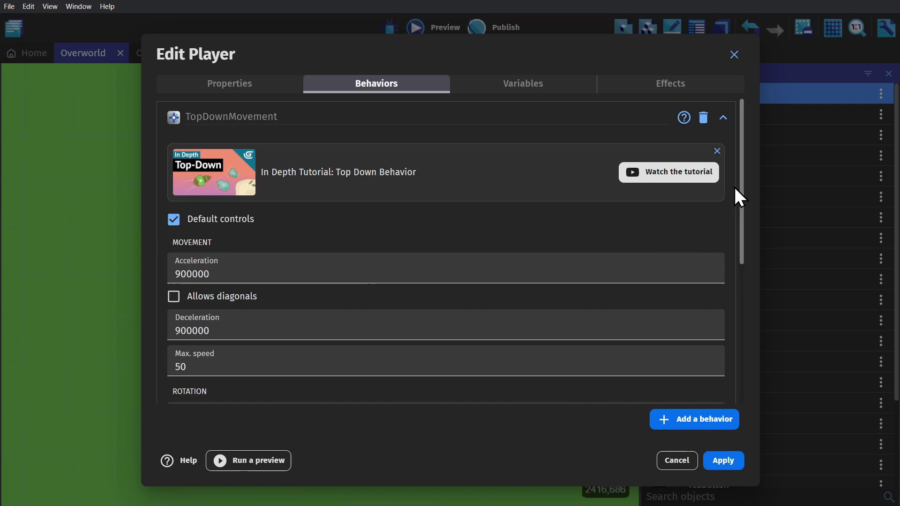
scroll(734, 196, "down", 3)
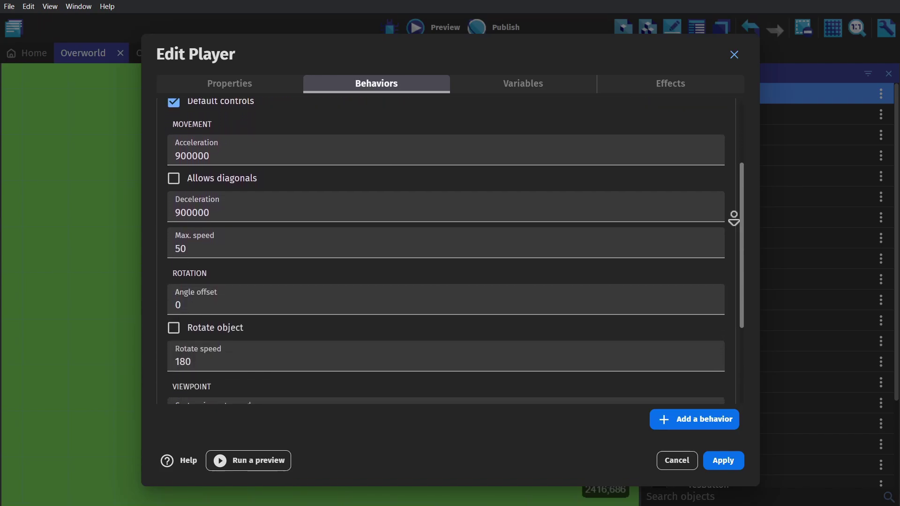
scroll(734, 218, "down", 1)
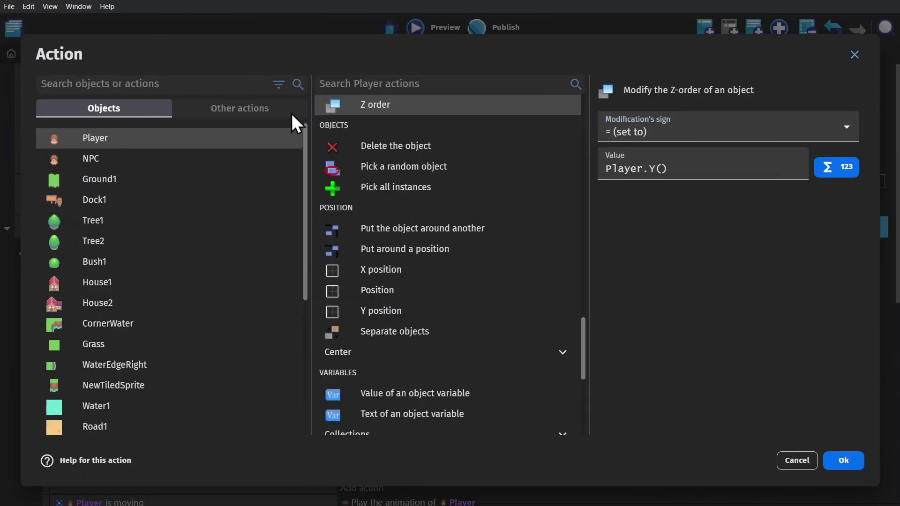
Select the Player.Y() expression in the Player Z-order action
left_click_drag(624, 170, 689, 170)
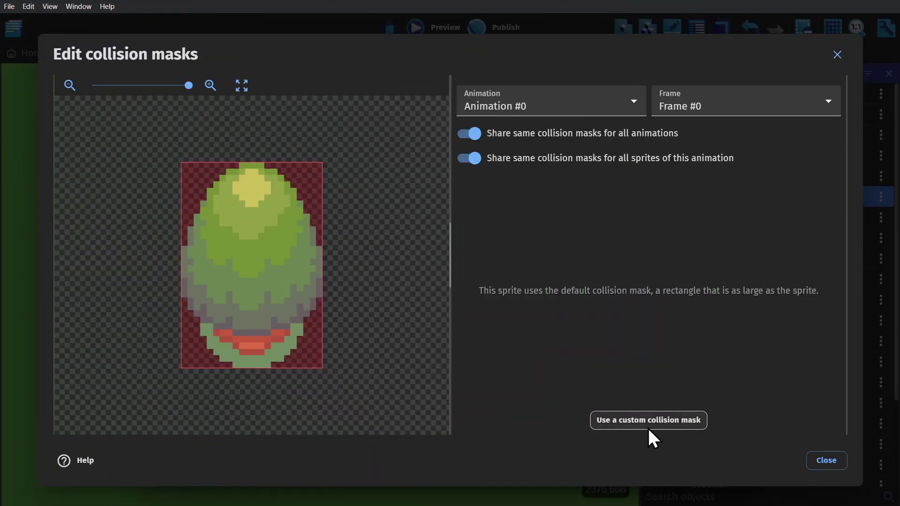
Give the tree a custom quadrilateral collision mask shrunk to the trunk base
left_click(649, 424)
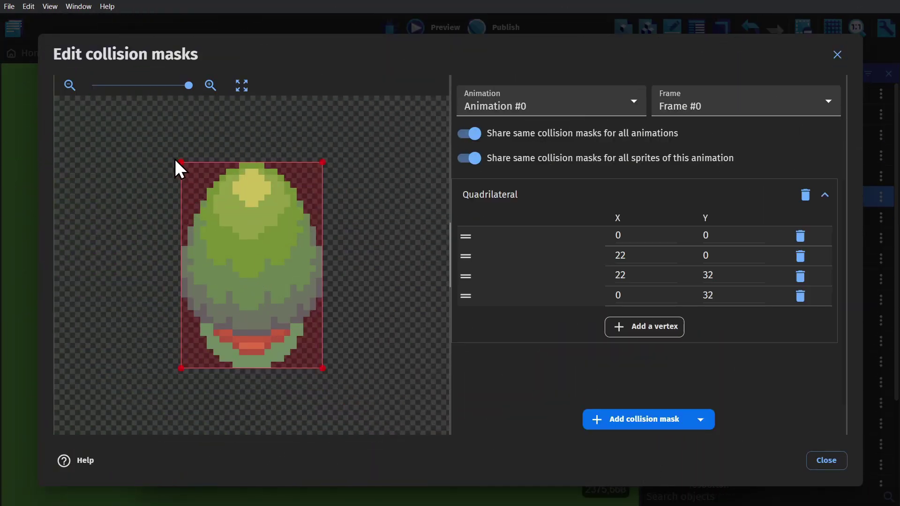
left_click_drag(182, 162, 206, 303)
left_click_drag(315, 196, 294, 302)
left_click_drag(323, 369, 291, 353)
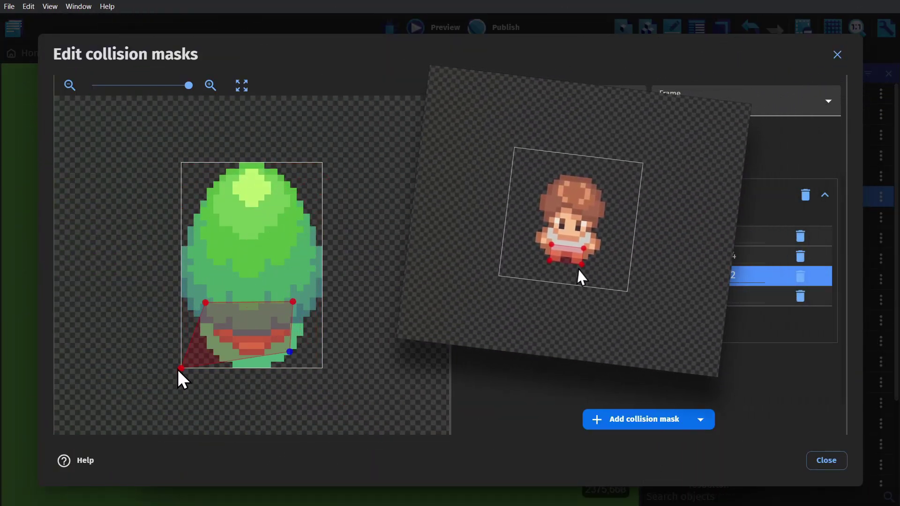
left_click_drag(182, 369, 205, 354)
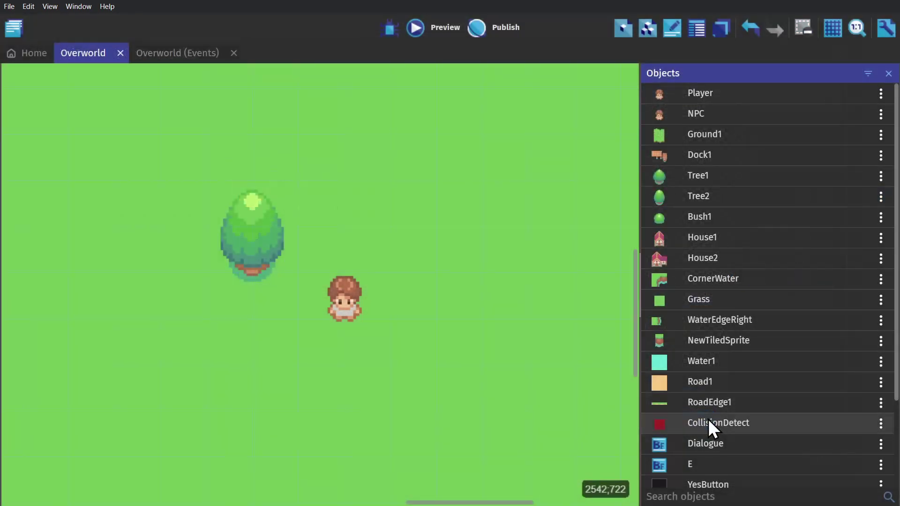
Place a CollisionDetect instance in the scene and turn on collision mask display
left_click_drag(708, 423, 250, 263)
left_click(837, 29)
left_click(852, 64)
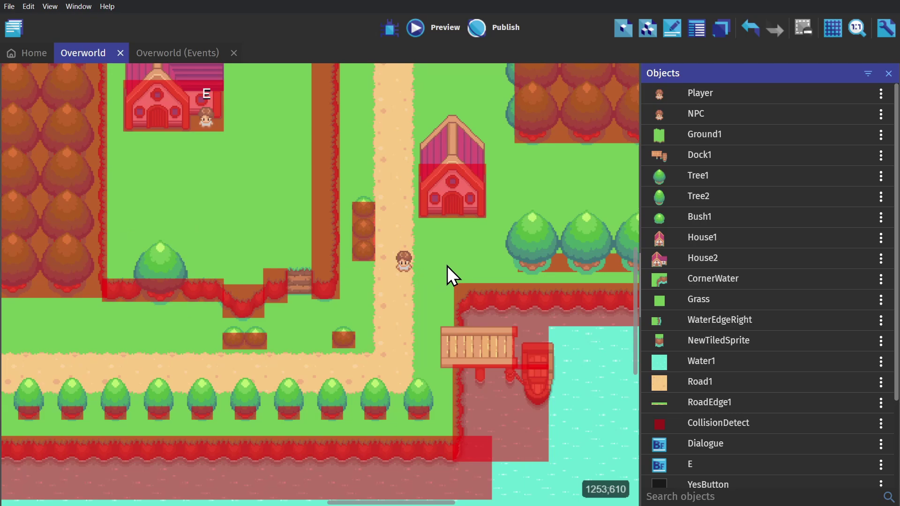
Search the behavior store for 'smooth' and inspect the Smooth Camera extension for the Player
left_click(406, 271)
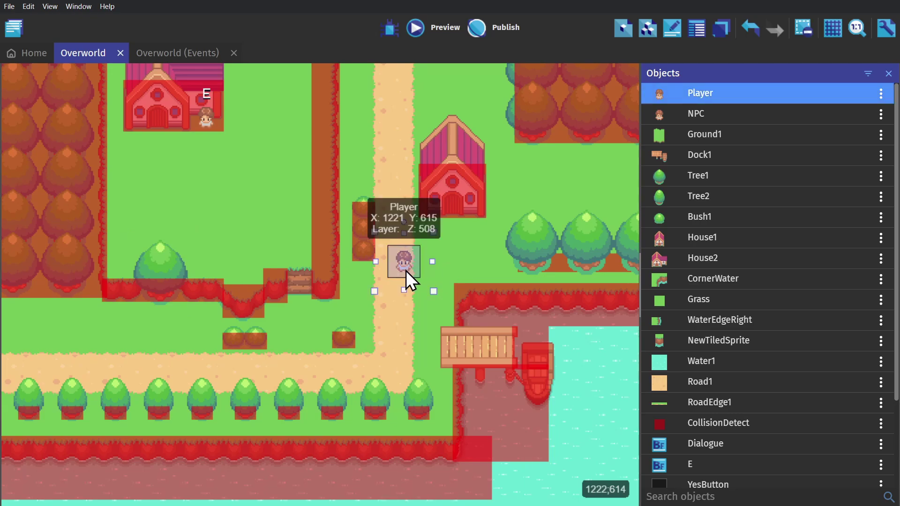
double_click(412, 270)
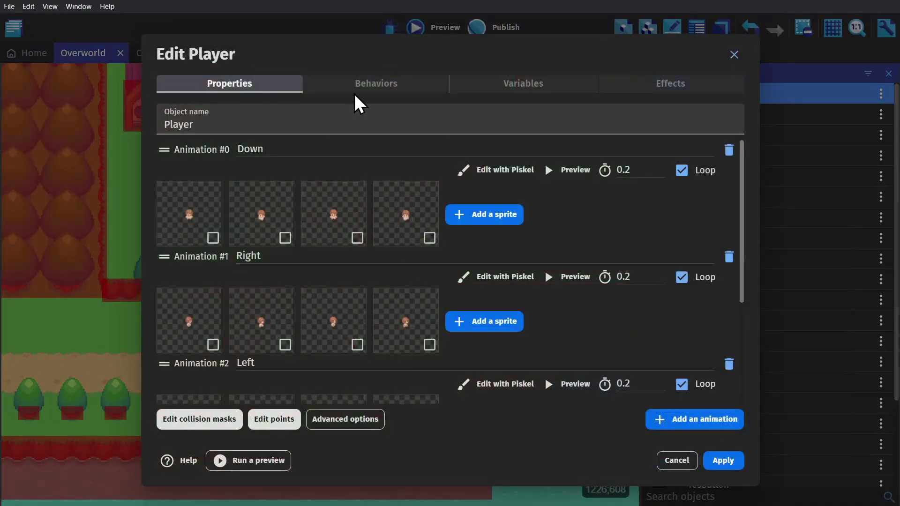
left_click(355, 85)
left_click(692, 422)
left_click(597, 86)
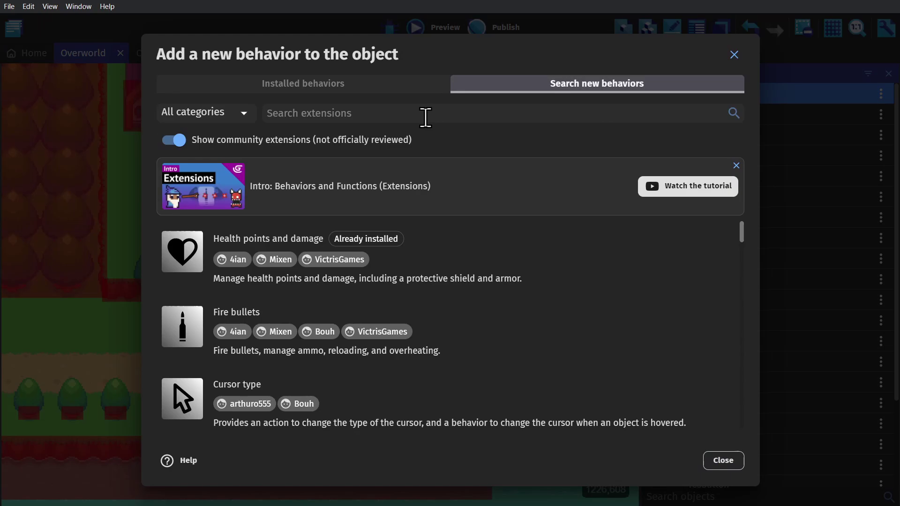
left_click(419, 119)
type("smooth")
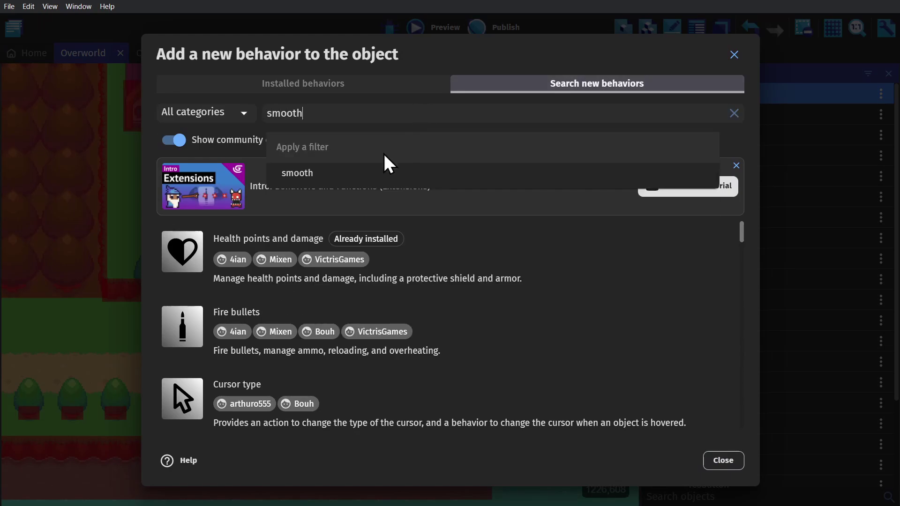
left_click(361, 173)
left_click(302, 290)
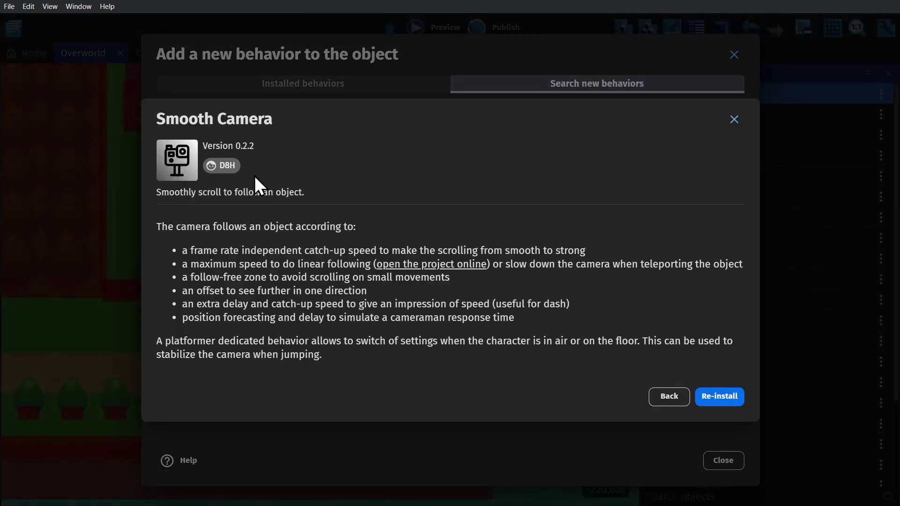
key("Escape")
key("Escape")
Add the installed Smooth Camera behavior to the Player
left_click(679, 421)
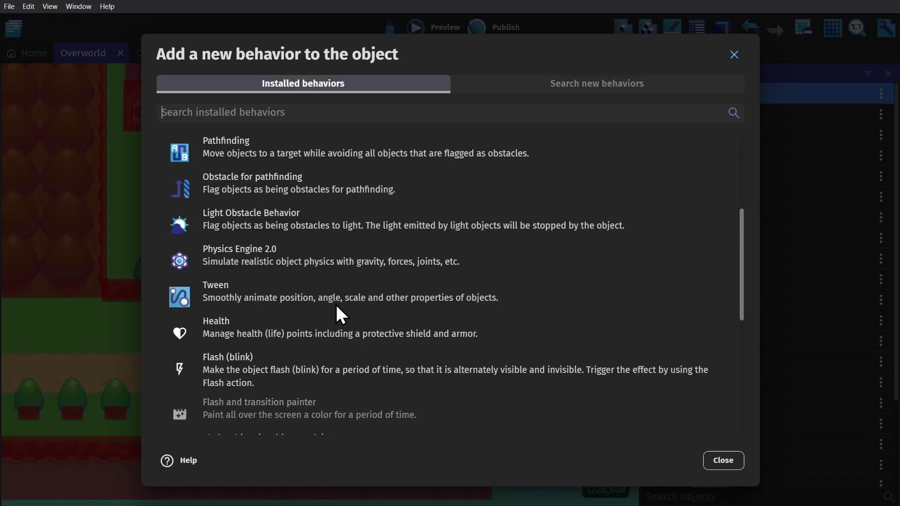
scroll(336, 303, "down", 5)
left_click(232, 215)
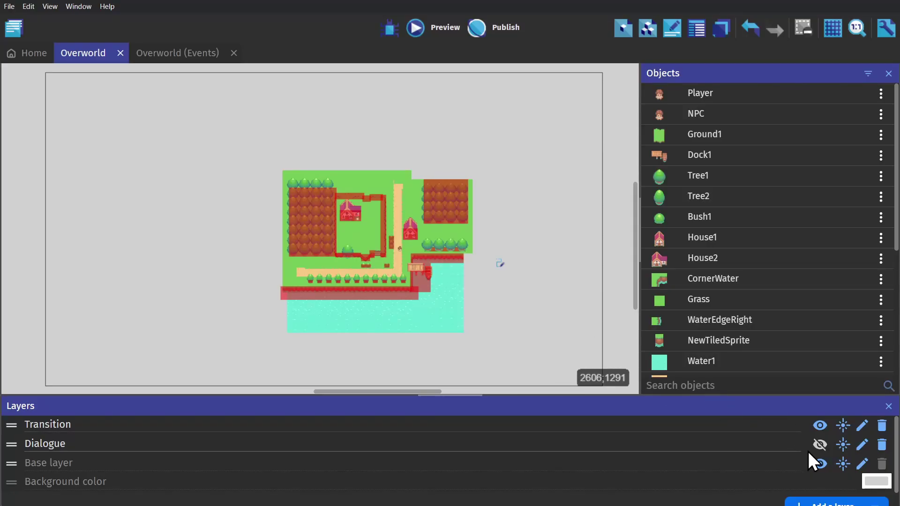
Toggle the Dialogue layer's visibility, leave it shown, and select the dialogue text box
left_click(821, 445)
left_click(822, 446)
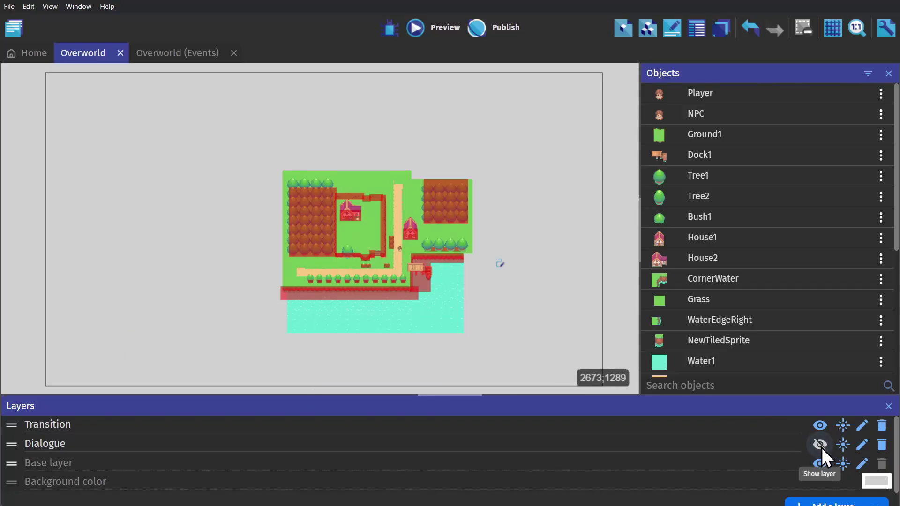
left_click(822, 446)
left_click(207, 334)
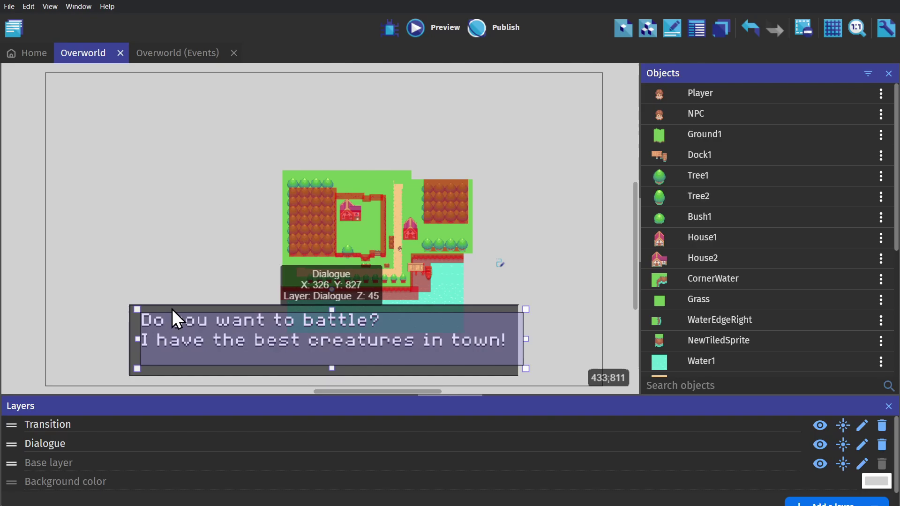
Check the project's installed extensions in the project manager
left_click(14, 27)
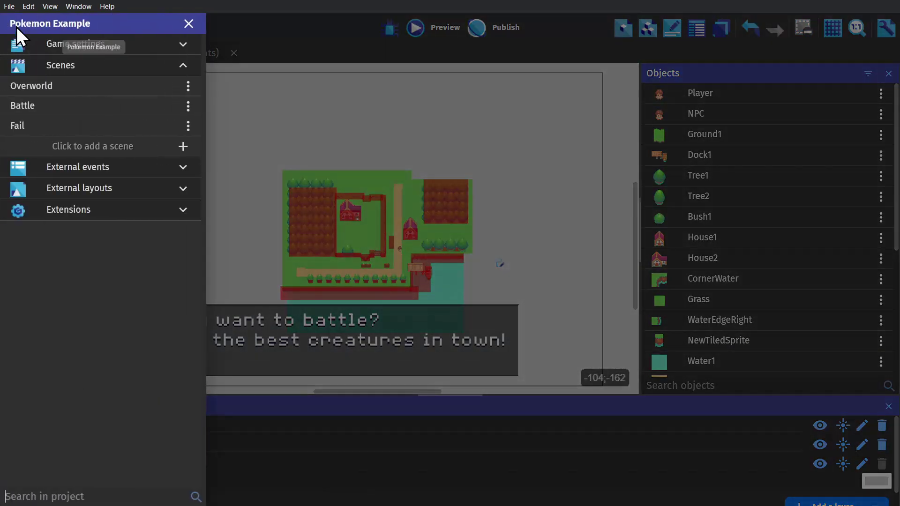
left_click(96, 211)
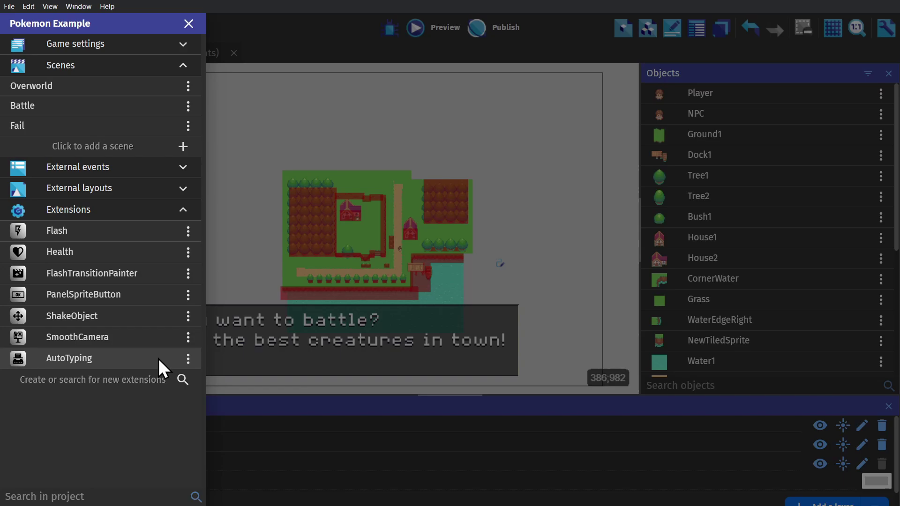
left_click(145, 209)
left_click(189, 23)
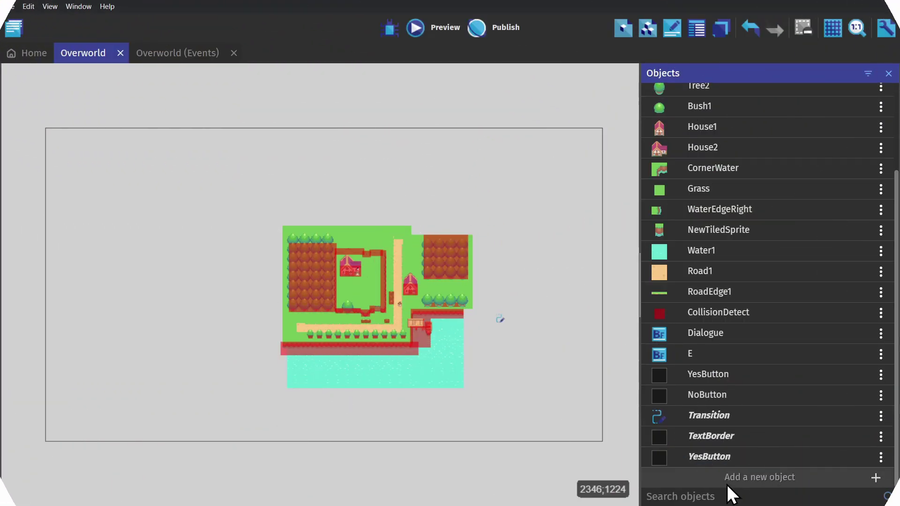
Add the Green Button asset from the Menu buttons pack to the scene
left_click(729, 477)
left_click(287, 83)
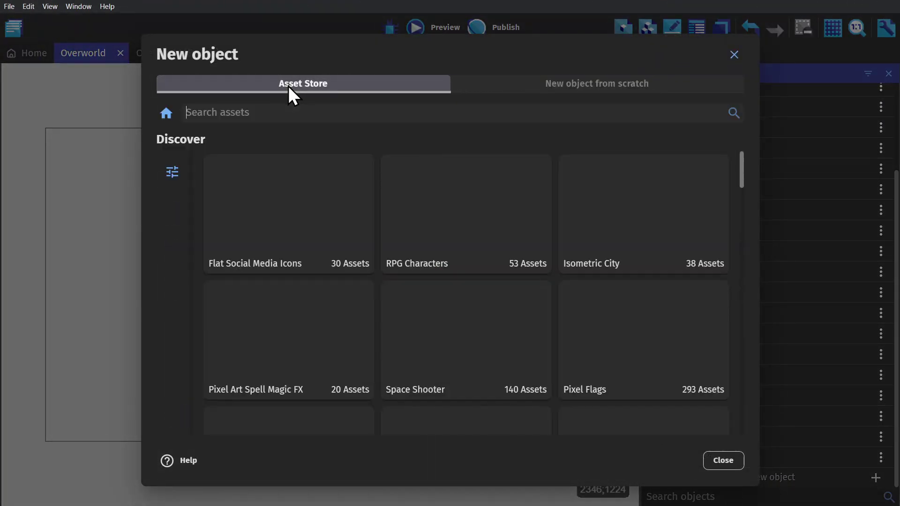
scroll(739, 203, "down", 1)
scroll(739, 203, "down", 12)
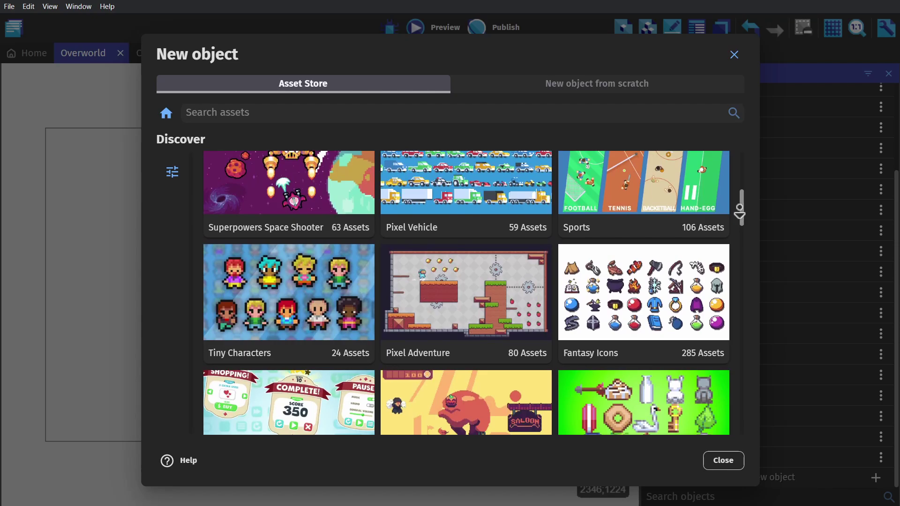
scroll(740, 212, "down", 10)
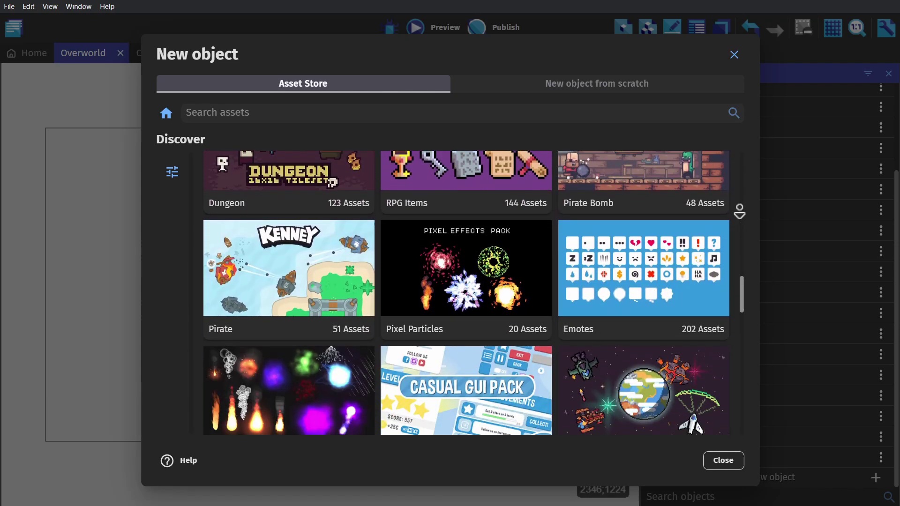
left_click(467, 318)
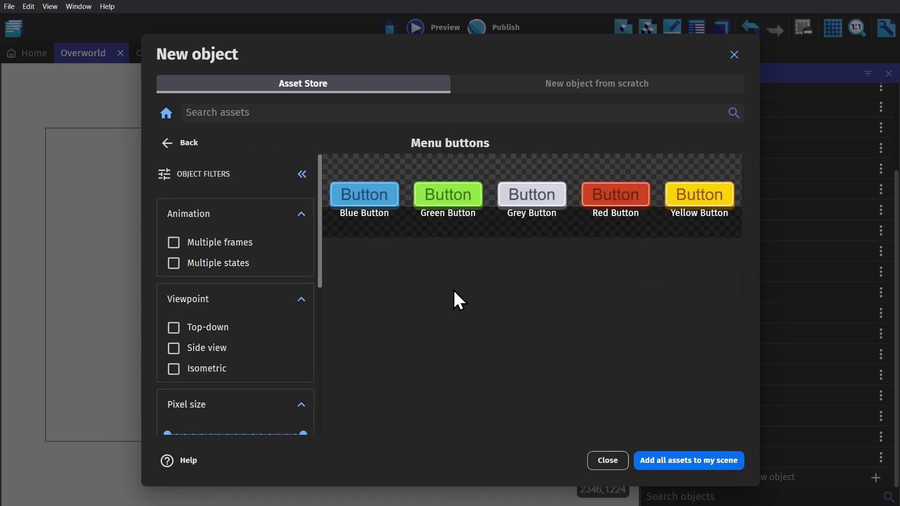
left_click(440, 189)
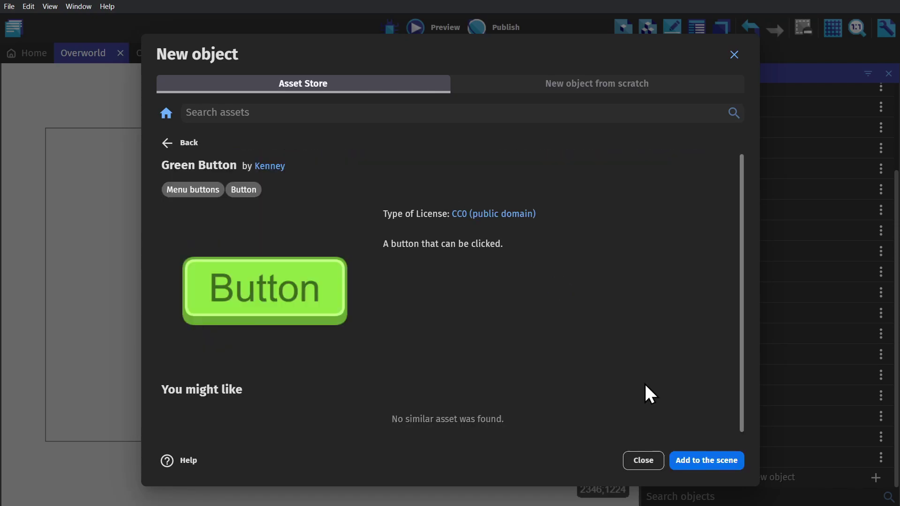
left_click(699, 461)
Look over the button's settings, then enlarge the No button inside the dialogue box
scroll(737, 299, "down", 8)
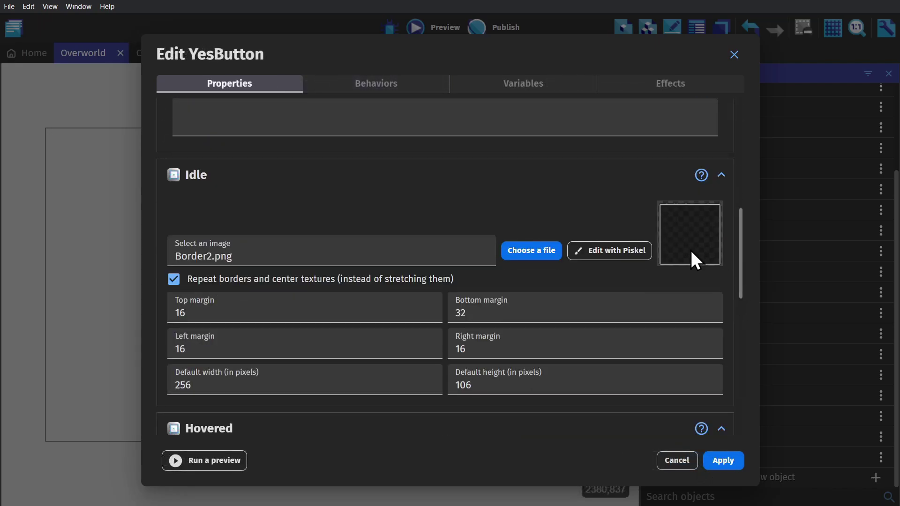
scroll(700, 241, "down", 6)
key("Escape")
left_click_drag(503, 403, 481, 405)
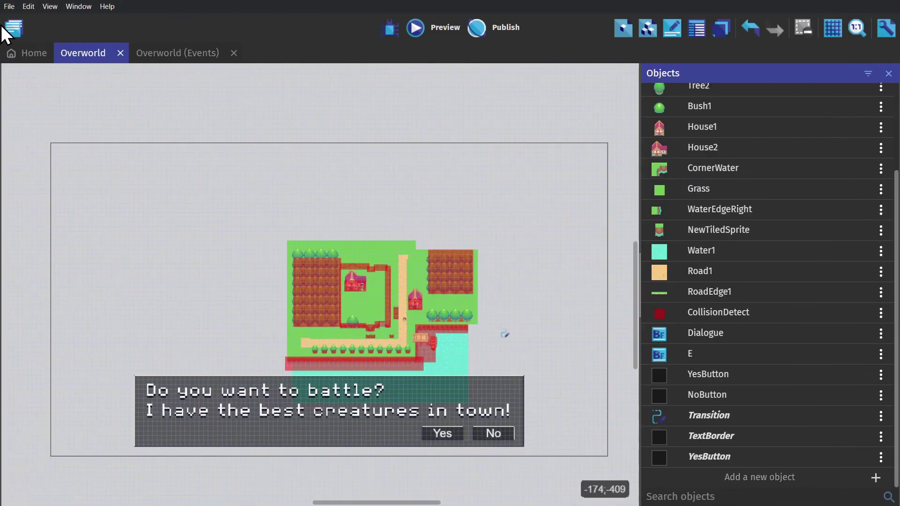
Check the extensions installed in the project via the project manager
left_click(21, 30)
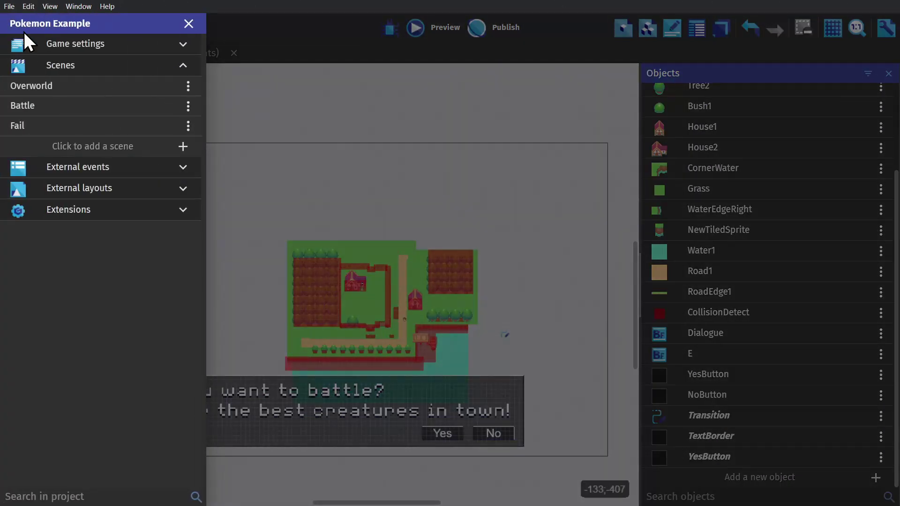
left_click(120, 211)
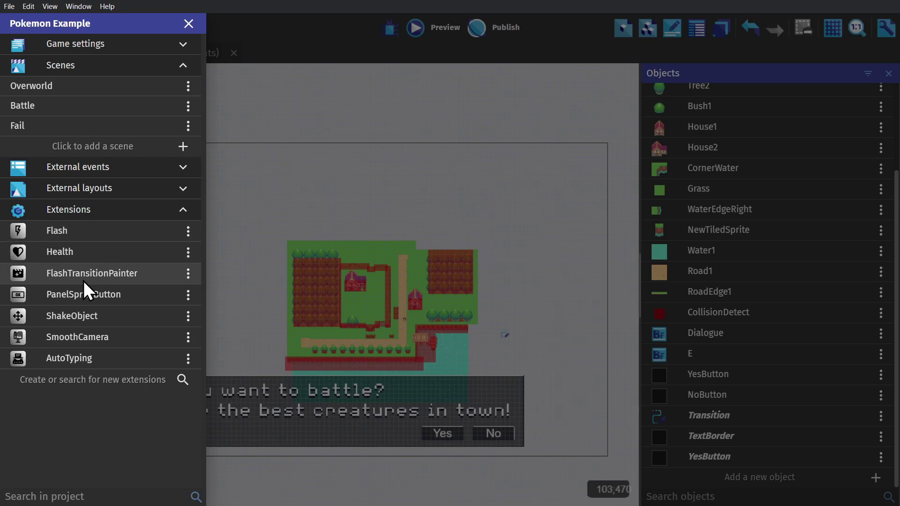
left_click(187, 24)
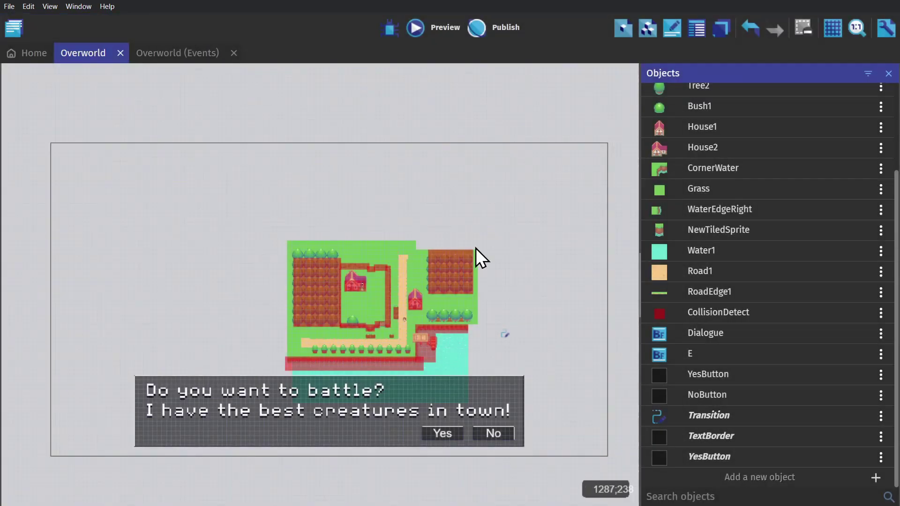
Add a Transition object to the scene and close its settings
left_click(745, 476)
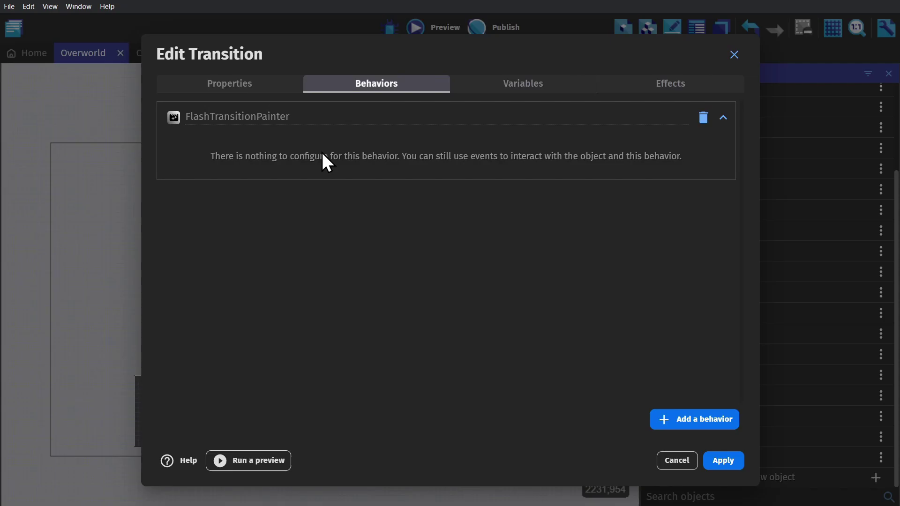
left_click(659, 457)
scroll(550, 371, "up", 3, "ctrl")
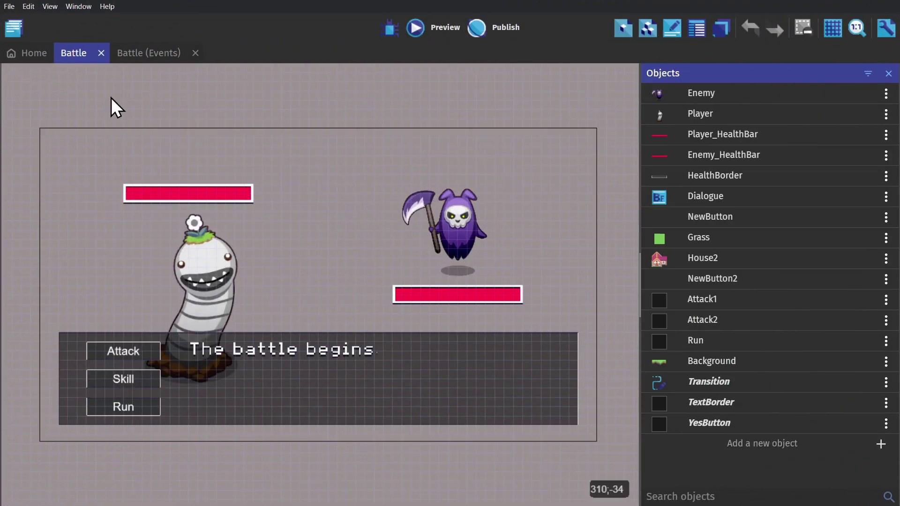
Open the project manager and scroll through the project's list
left_click(15, 28)
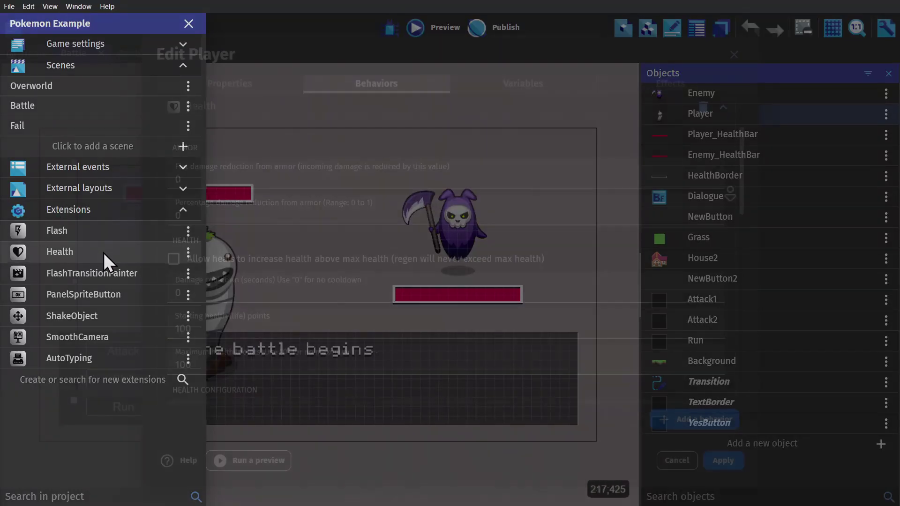
scroll(730, 194, "down", 1)
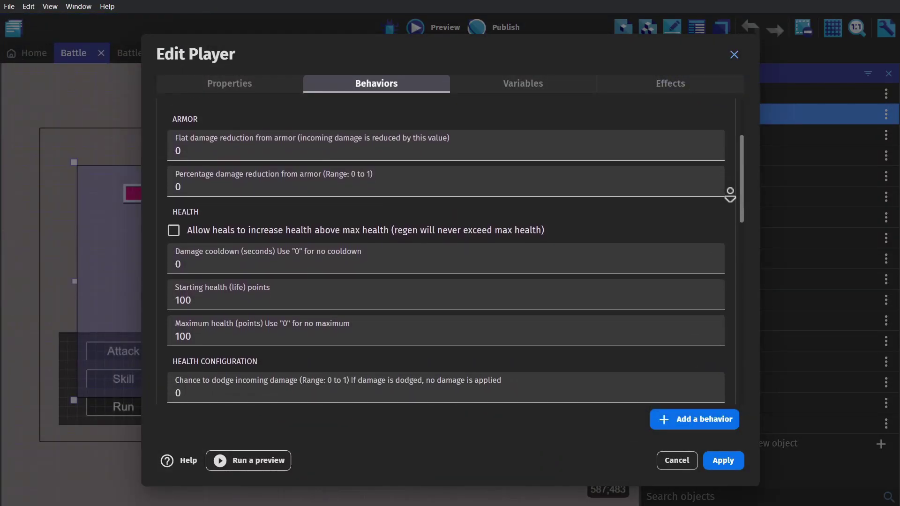
scroll(731, 193, "down", 2)
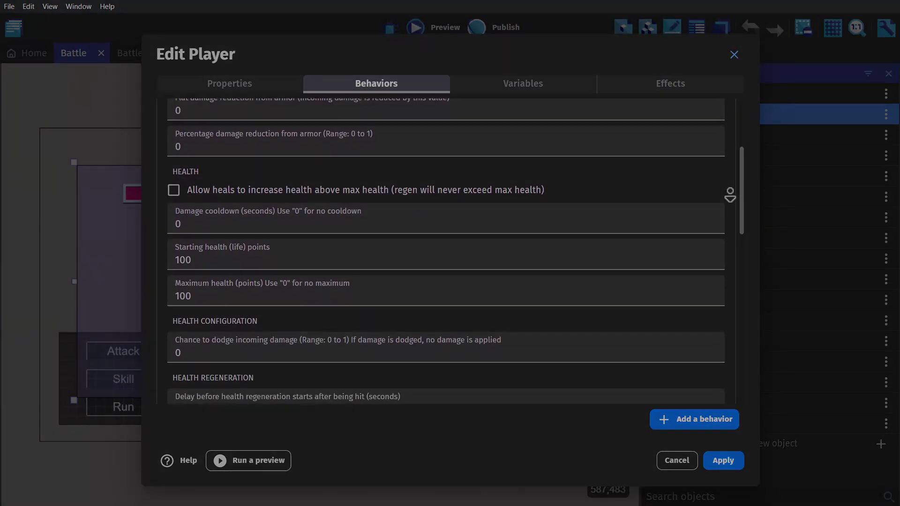
scroll(730, 193, "down", 2)
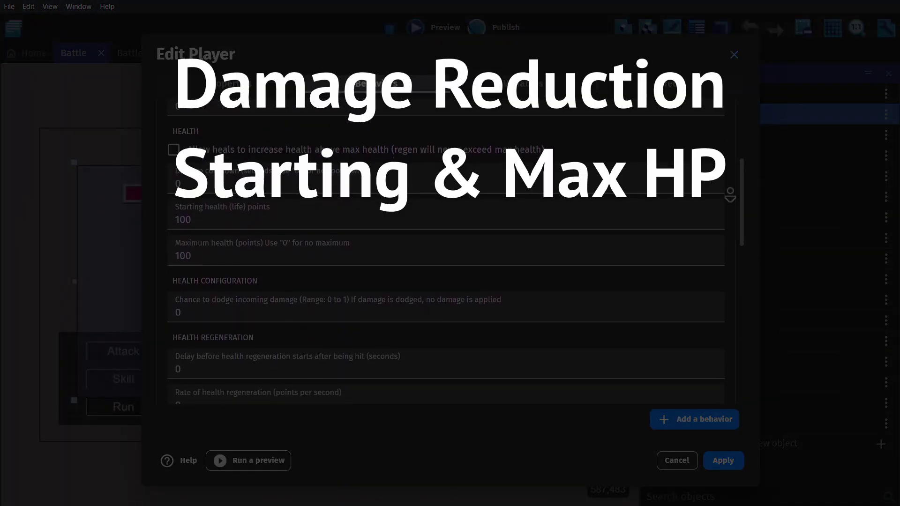
scroll(730, 193, "down", 2)
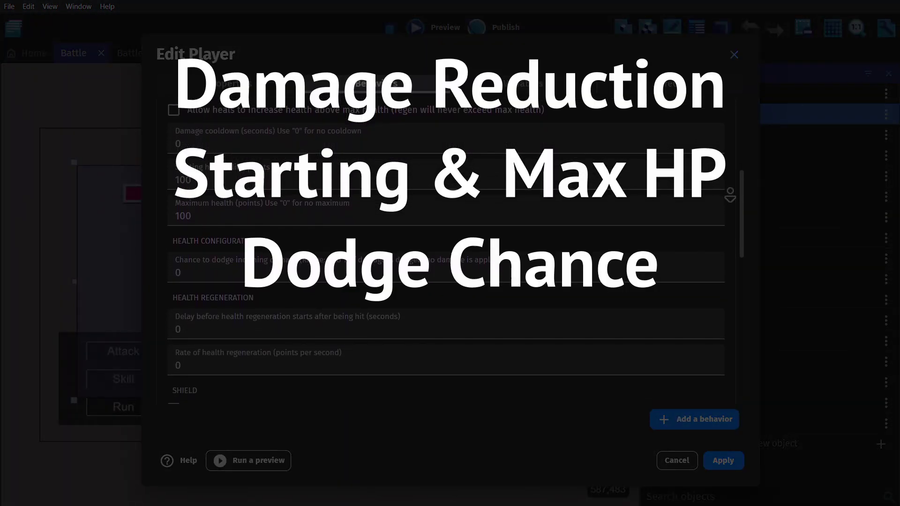
scroll(730, 193, "down", 2)
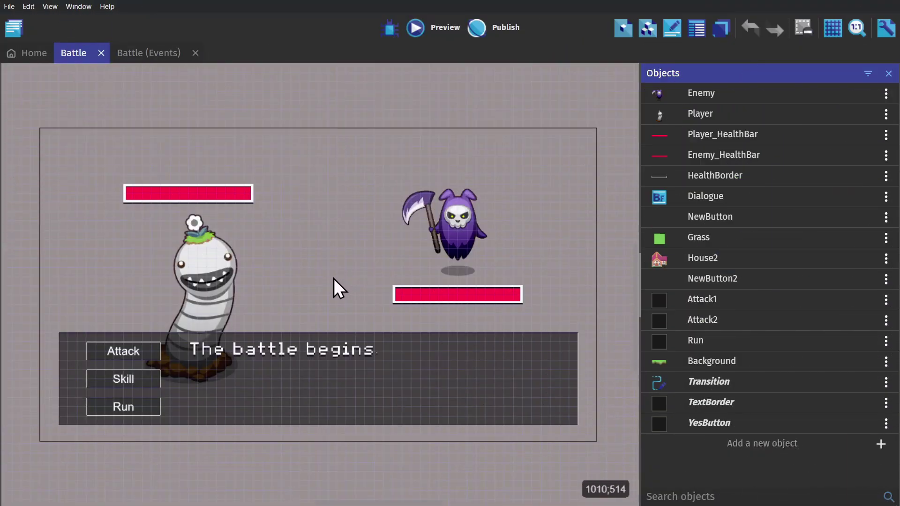
Open the project manager, then expand the Your turn event group in Battle events
left_click(13, 32)
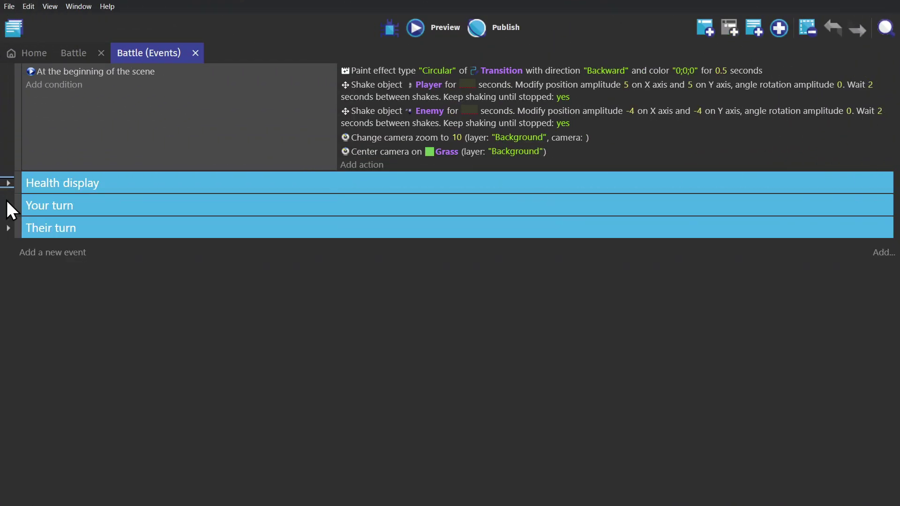
left_click(7, 206)
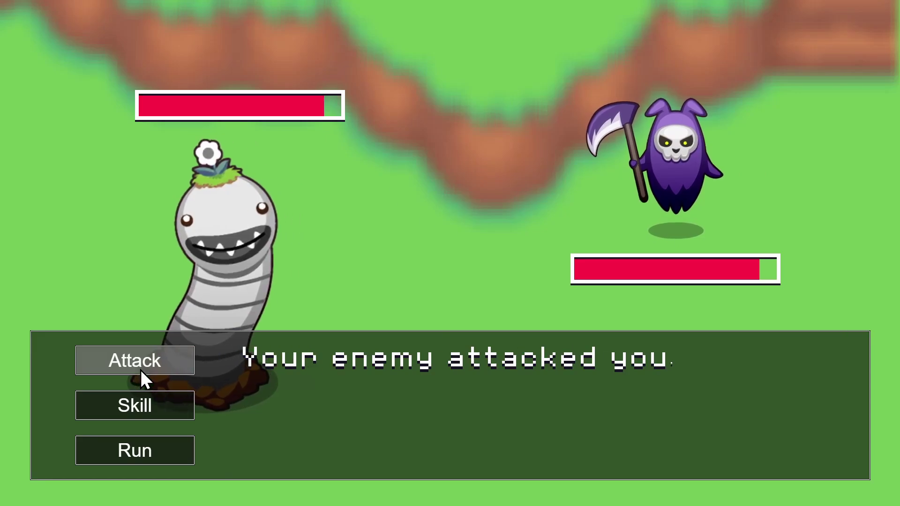
Attack the enemy in the battle preview to shrink its health bar
left_click(141, 370)
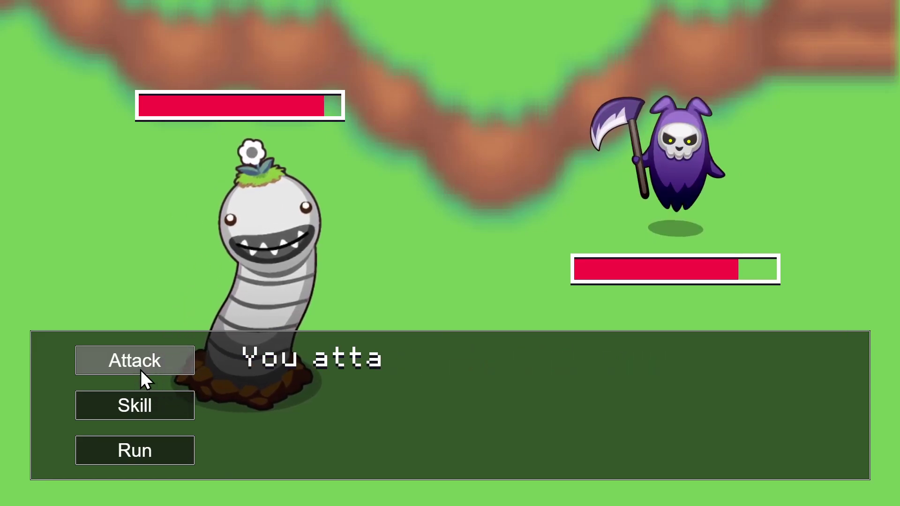